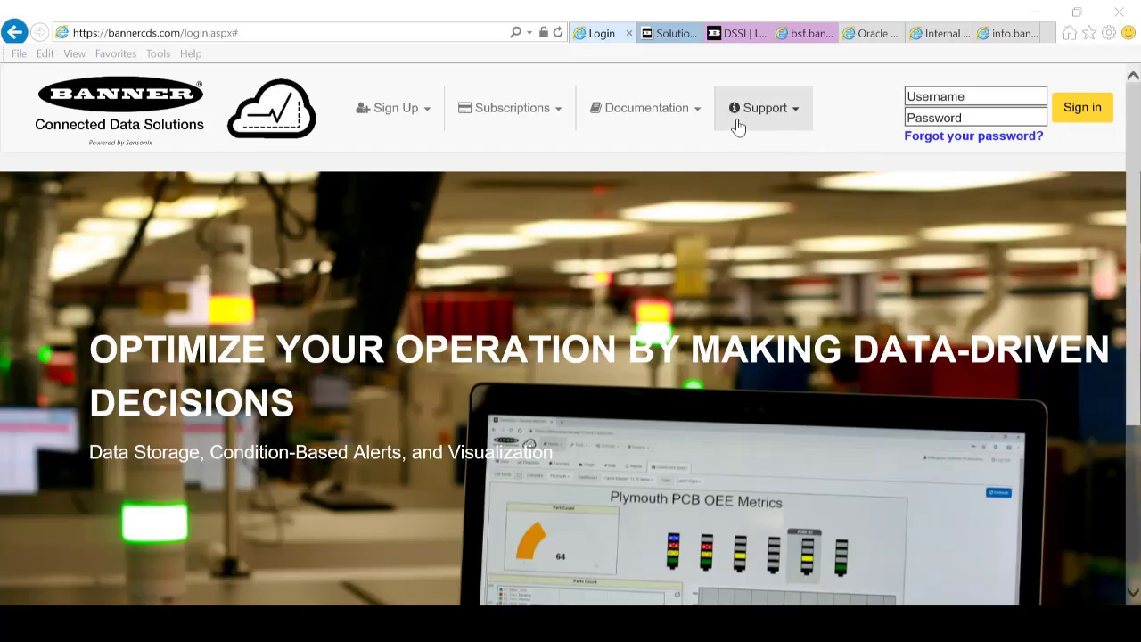
Open the site's documentation and go to the Wireless Solutions Guides
click(660, 108)
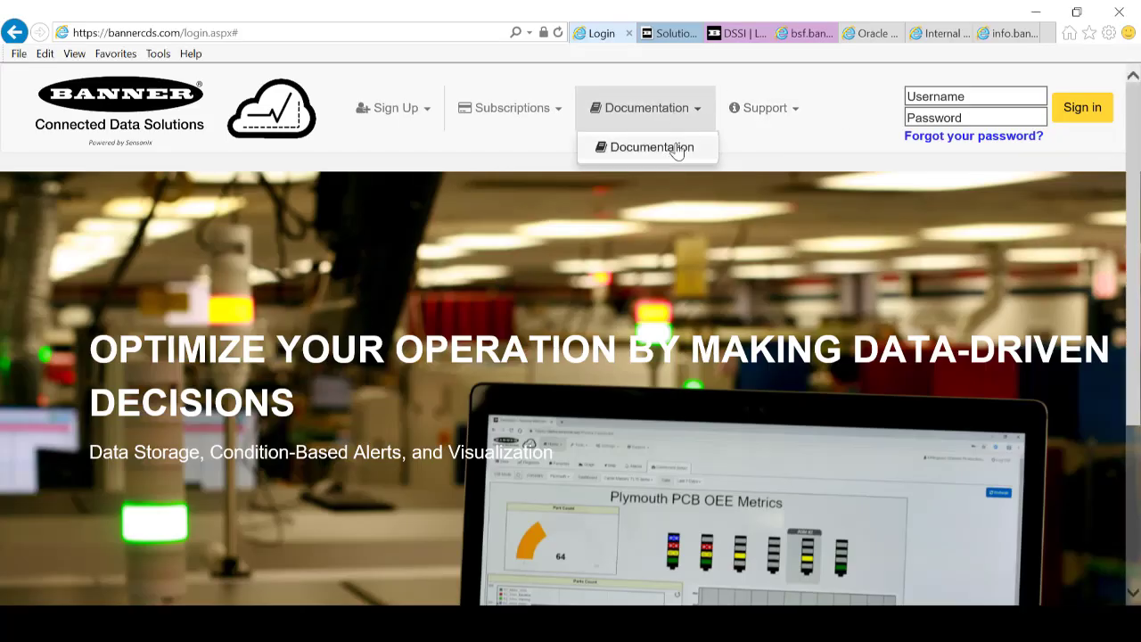
click(678, 148)
scroll(1114, 258, down, 4)
click(949, 265)
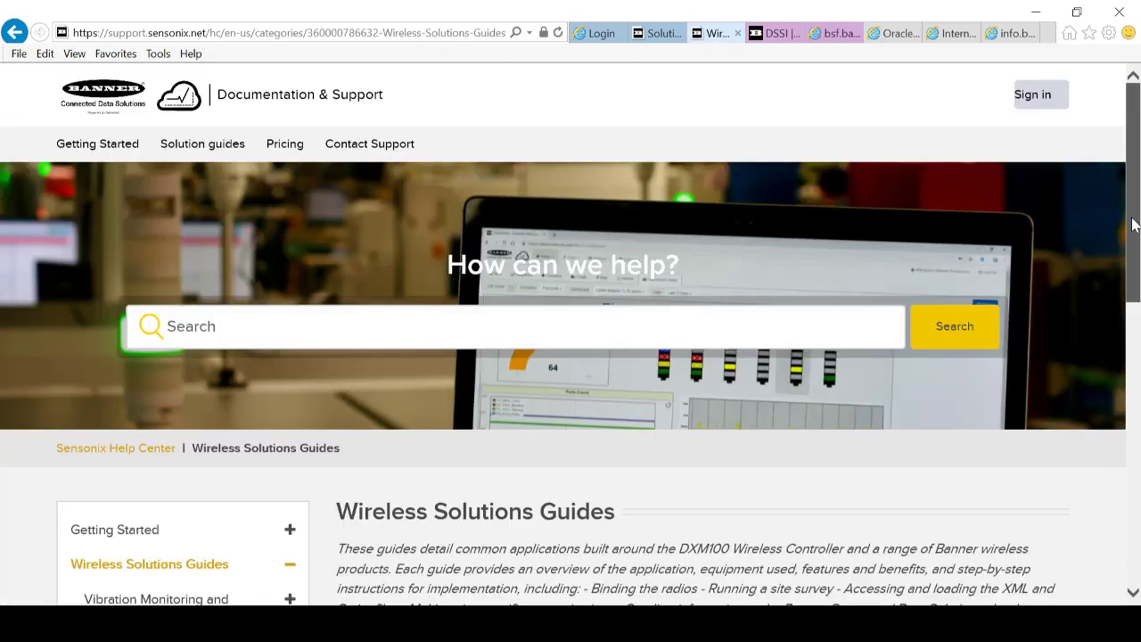
Open the Vibration Monitoring and Predictive Maintenance Solutions Guide and follow the download link for the preconfigured files in Step 4
drag(1132, 225, 1122, 402)
click(604, 279)
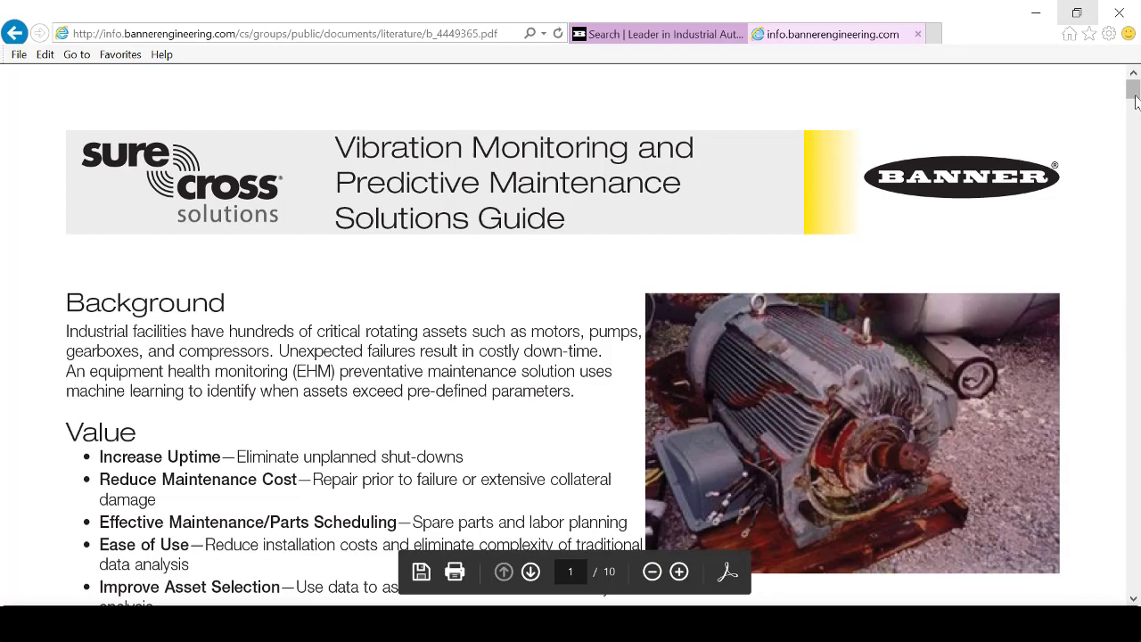
drag(1133, 89, 1132, 268)
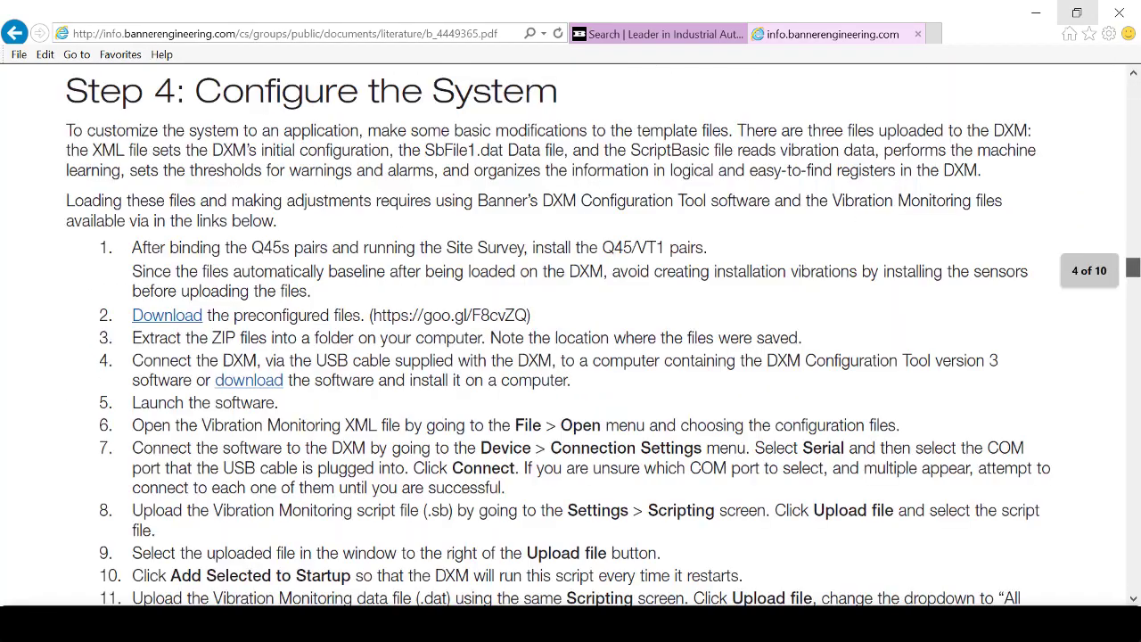
click(175, 323)
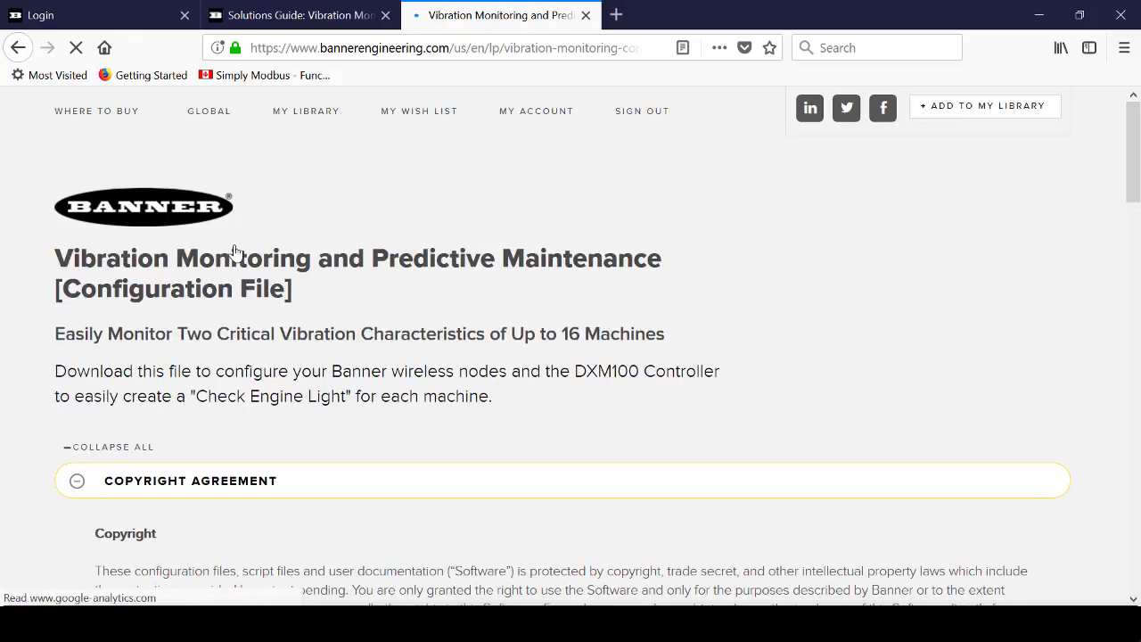
Request the configuration file by submitting the form with the first name, last name, e-mail address and company filled in
drag(1137, 156, 1135, 385)
click(789, 196)
text(John)
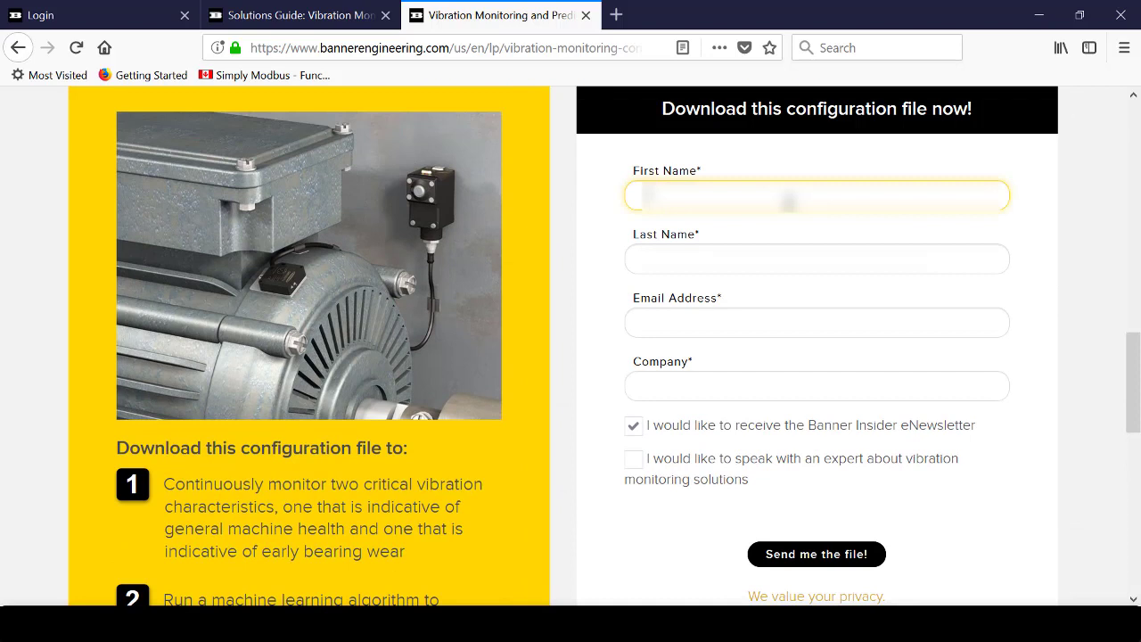
key(Tab)
text(Smith)
key(Tab)
text(john.smith@example.com)
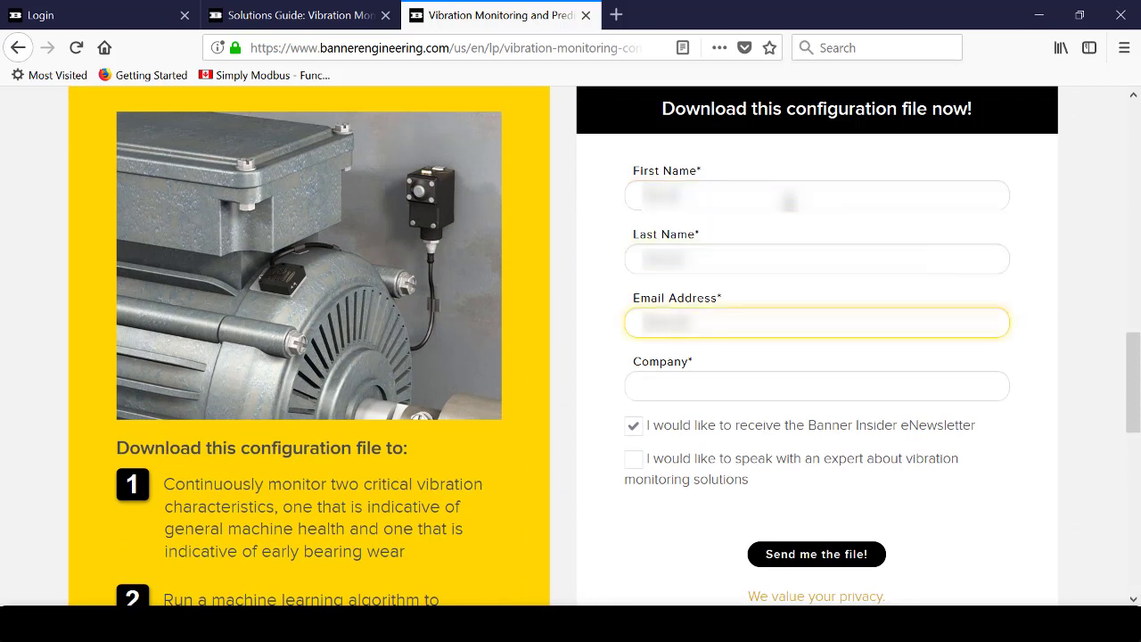
text(.com)
key(Tab)
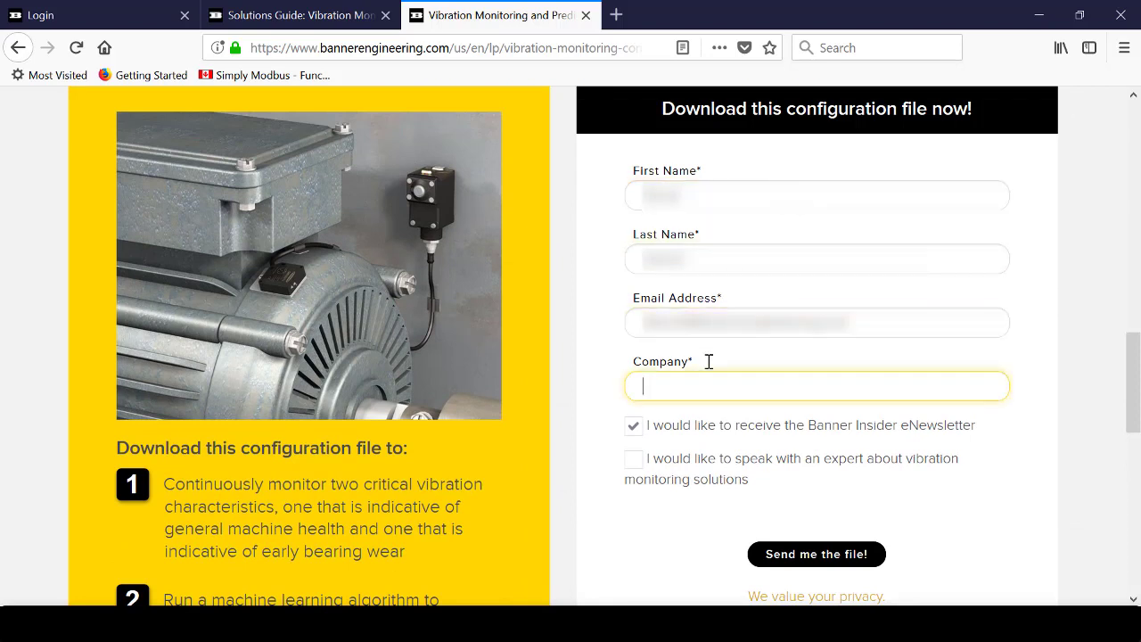
text(Banner Engineering)
click(836, 555)
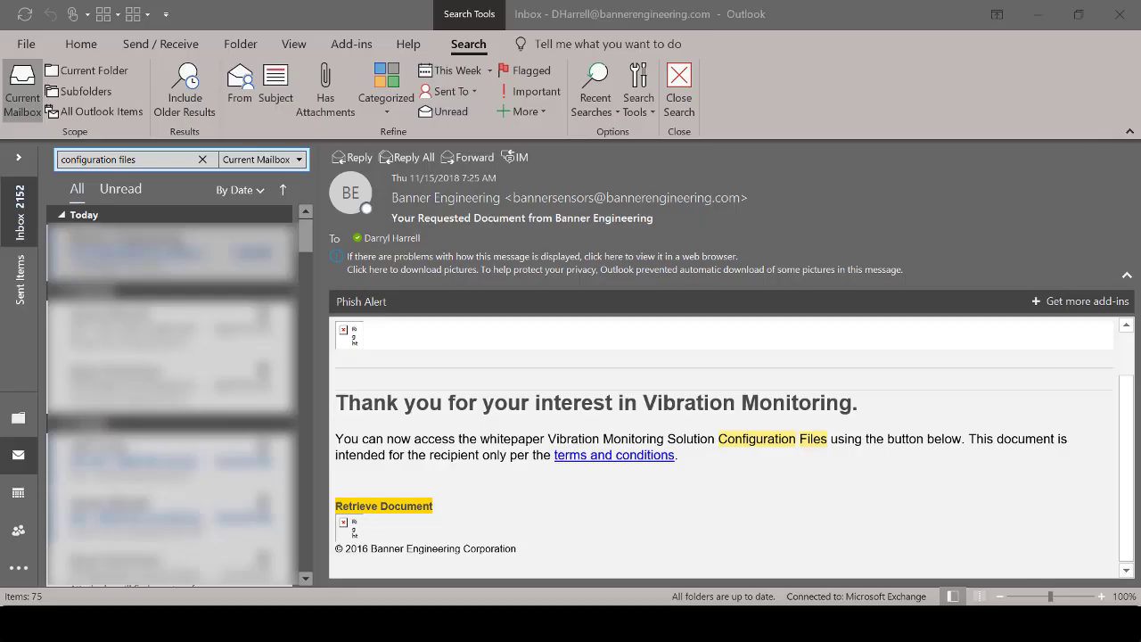
In Outlook, retrieve b_4449145.zip from the Banner Engineering e-mail and extract all its files, browsing for a destination folder
click(378, 509)
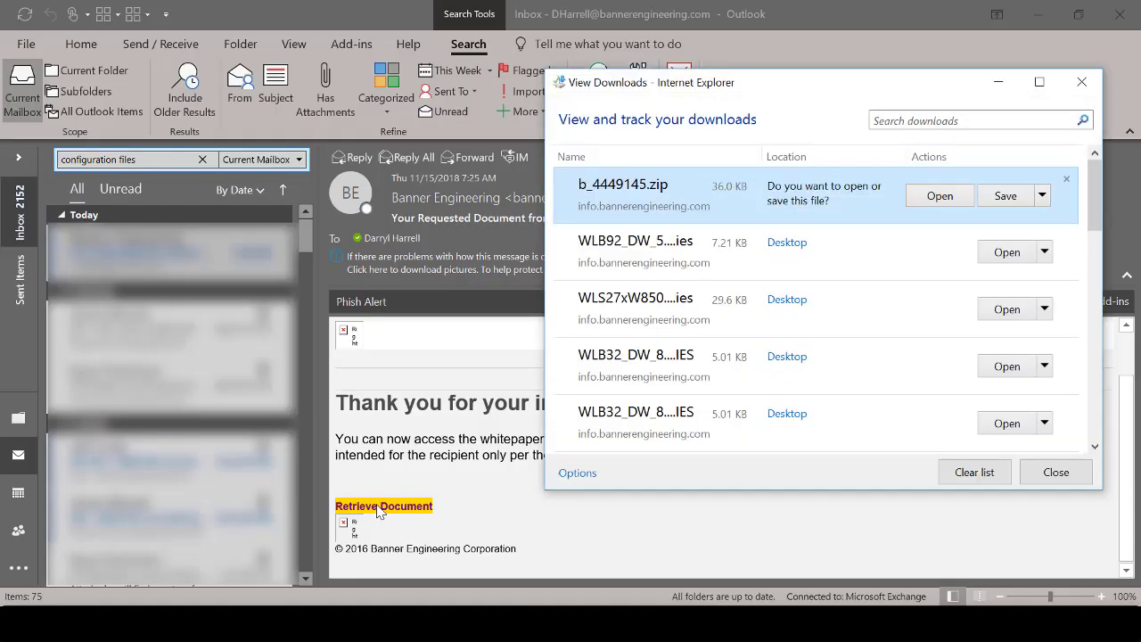
click(928, 198)
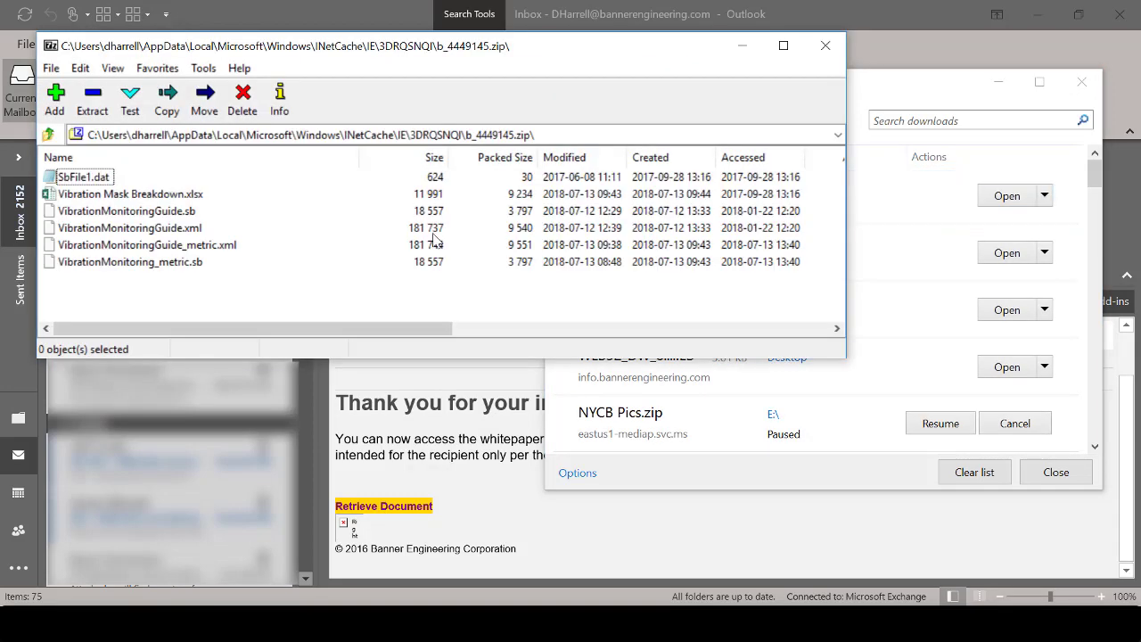
drag(306, 287, 87, 187)
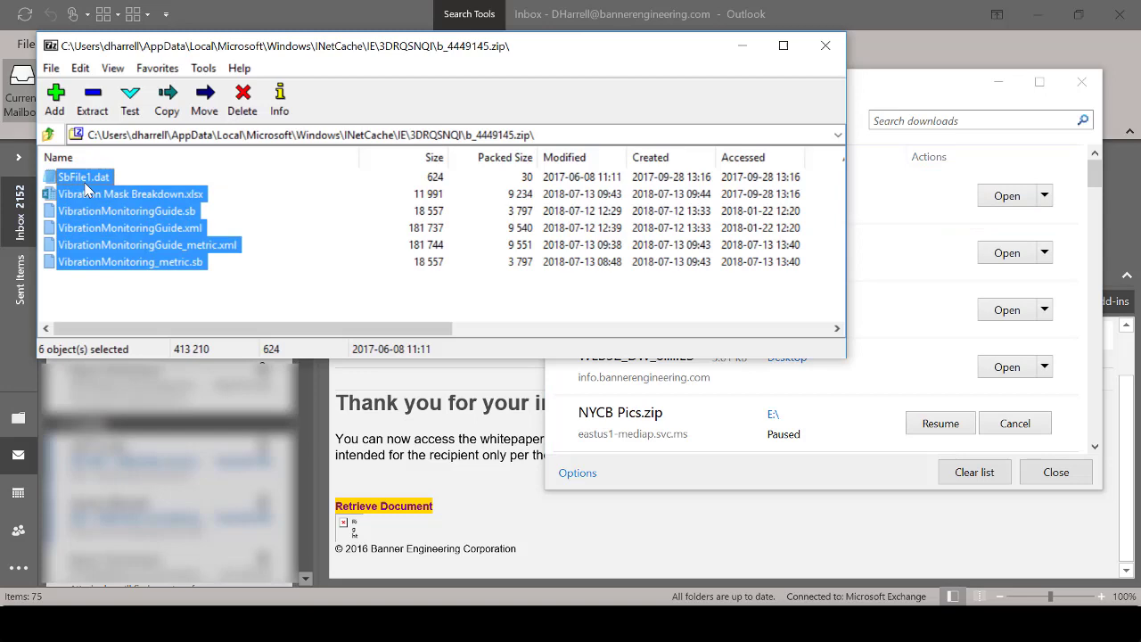
click(93, 98)
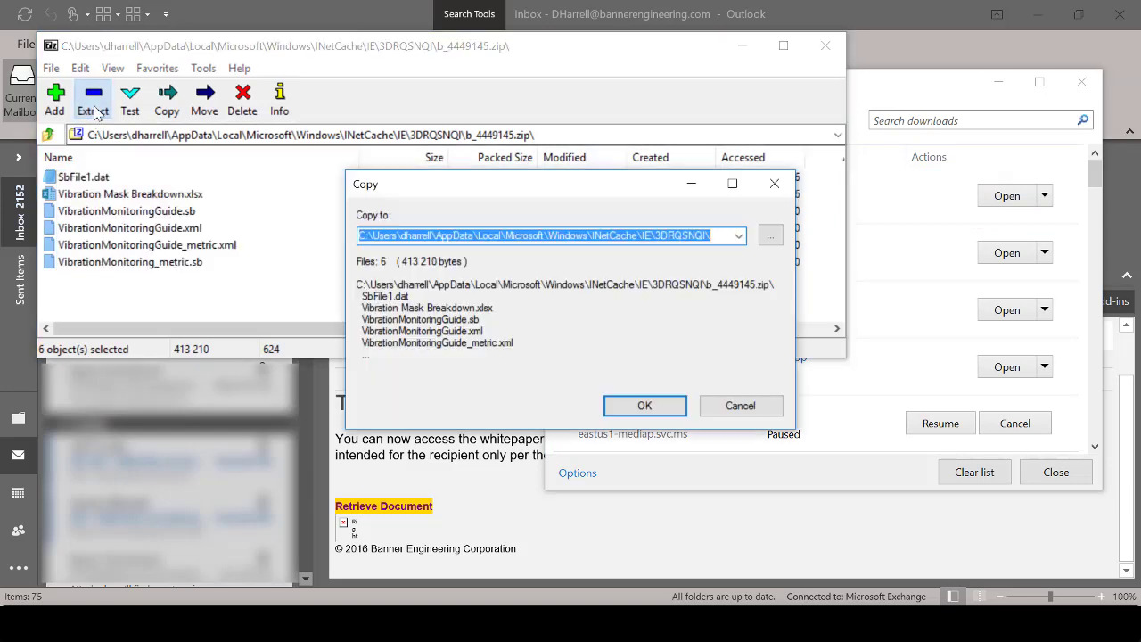
click(772, 236)
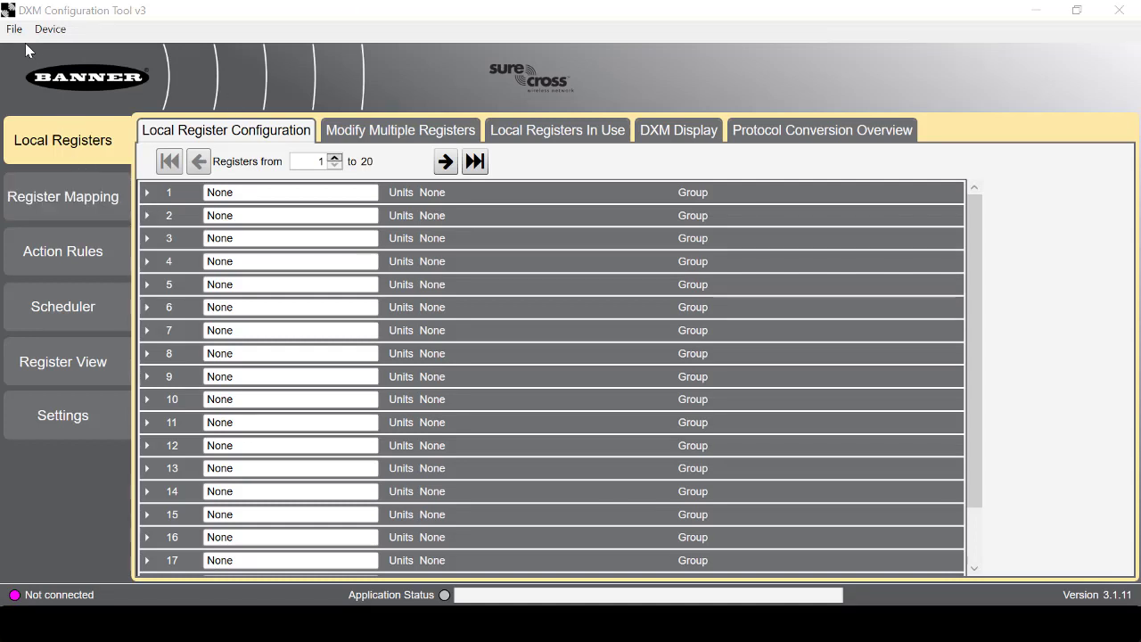
In the DXM Configuration Tool, load the VibrationMonitoringGuide_metric XML configuration file from the Temp File folder
click(14, 29)
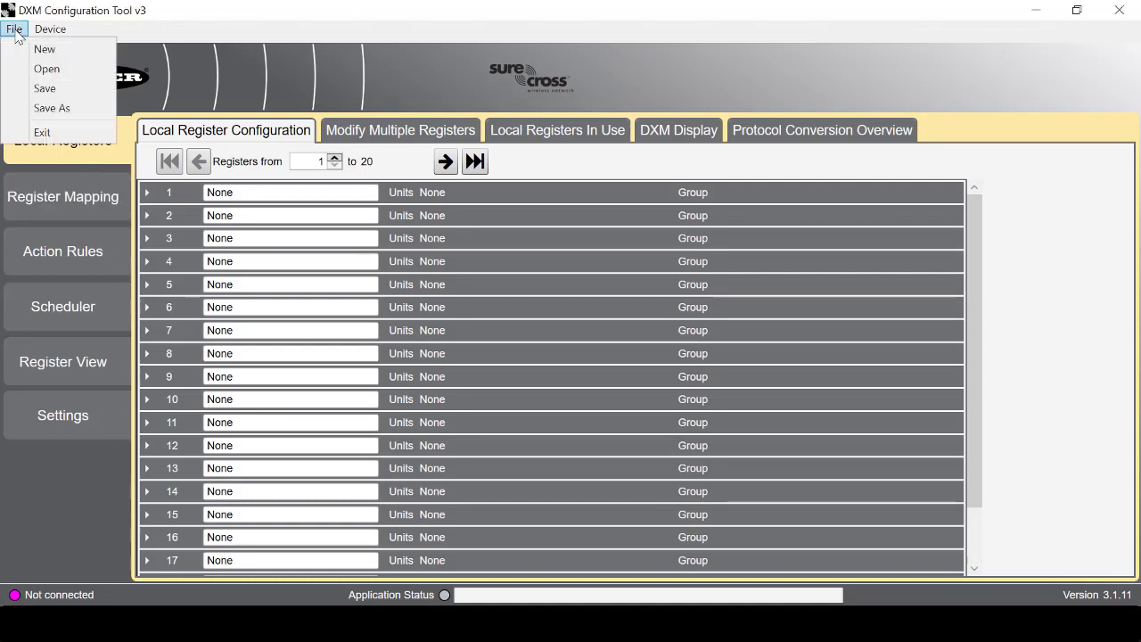
click(38, 74)
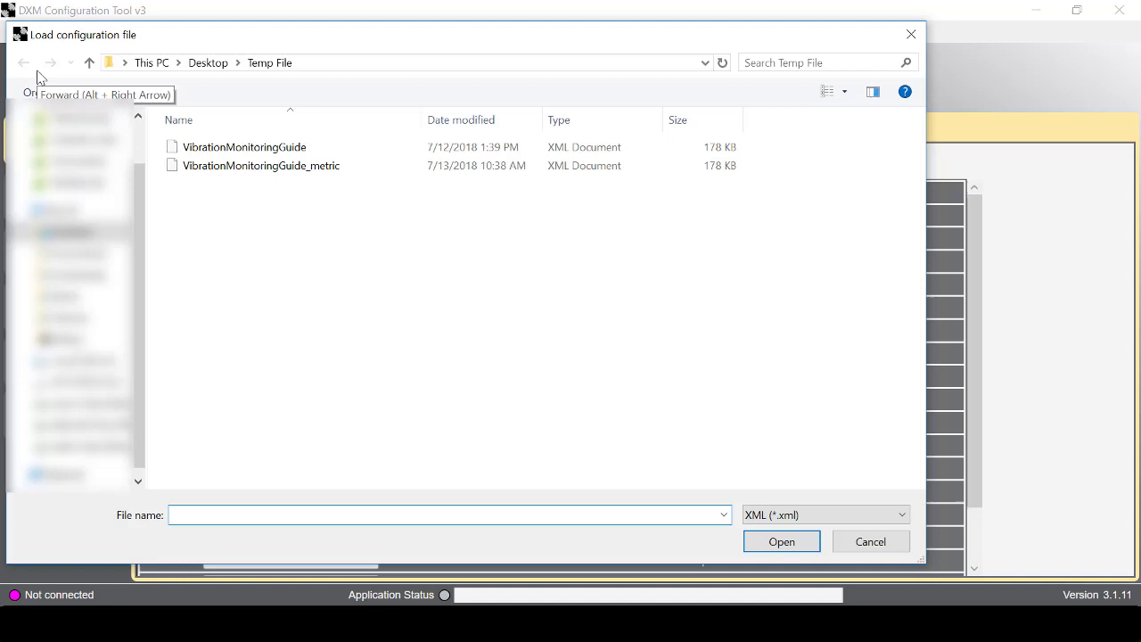
click(285, 167)
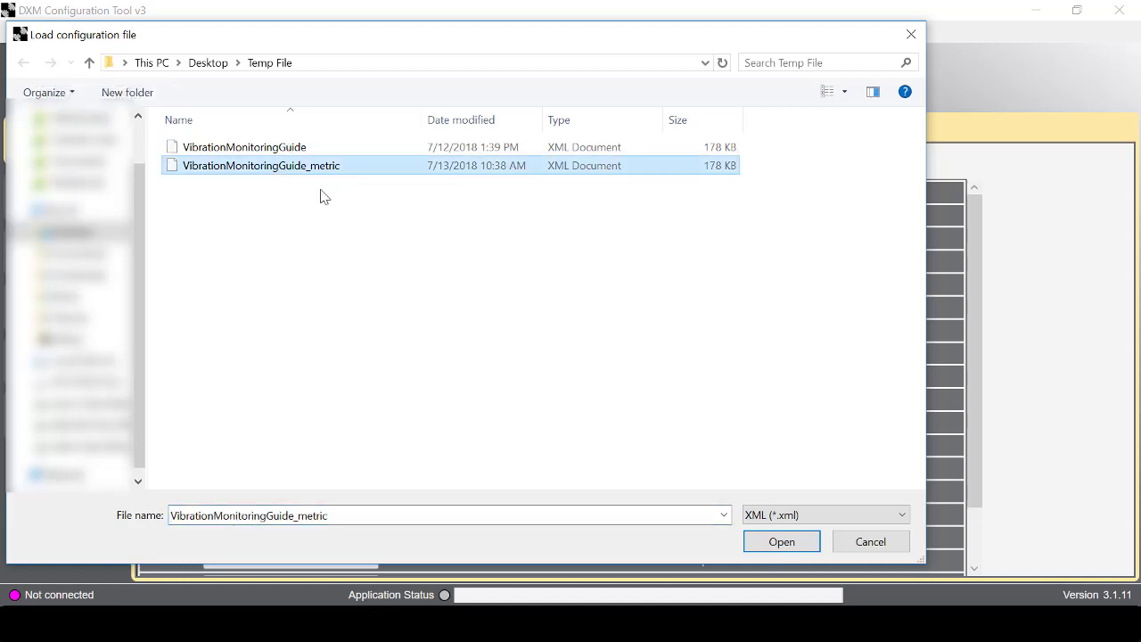
click(776, 545)
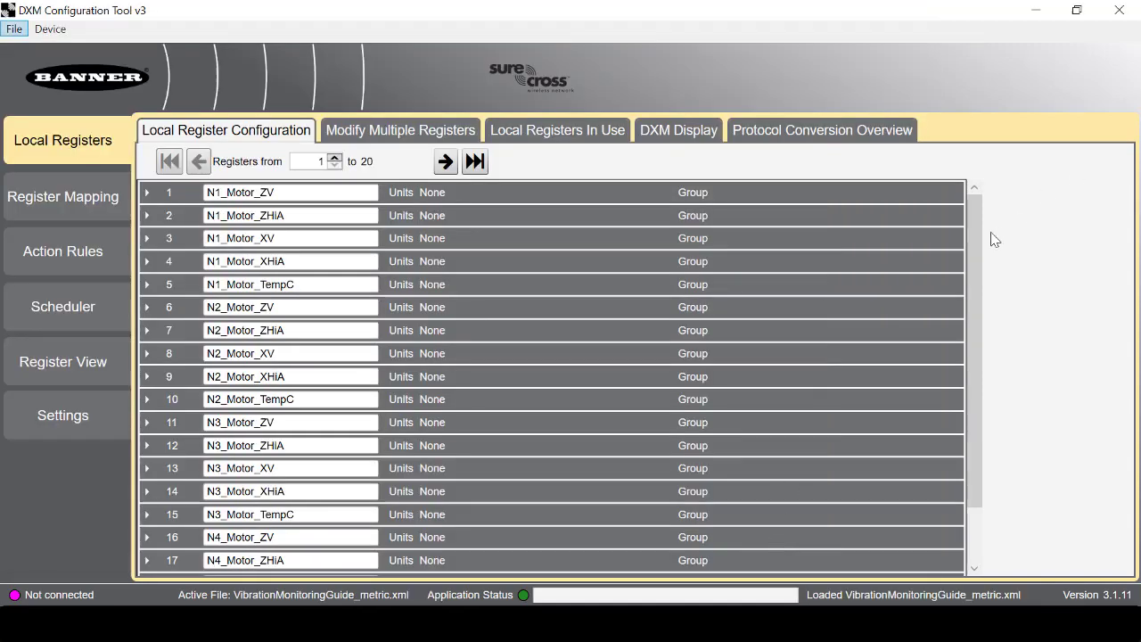
Review the local register names and the threshold action rules in the loaded configuration
scroll(969, 286, down, 3)
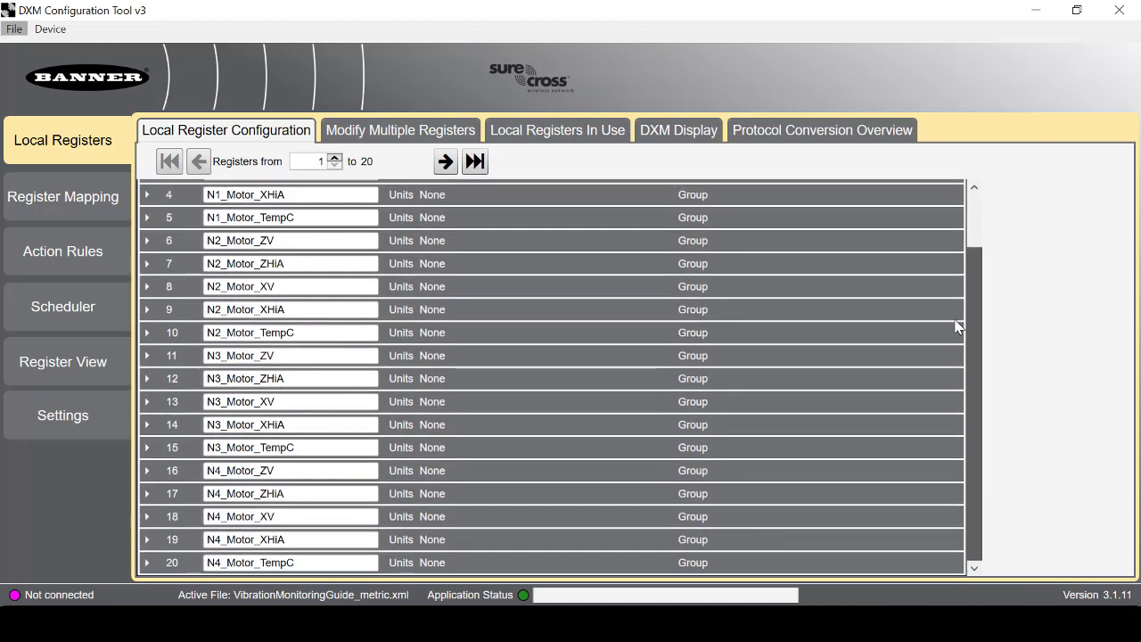
scroll(960, 267, up, 2)
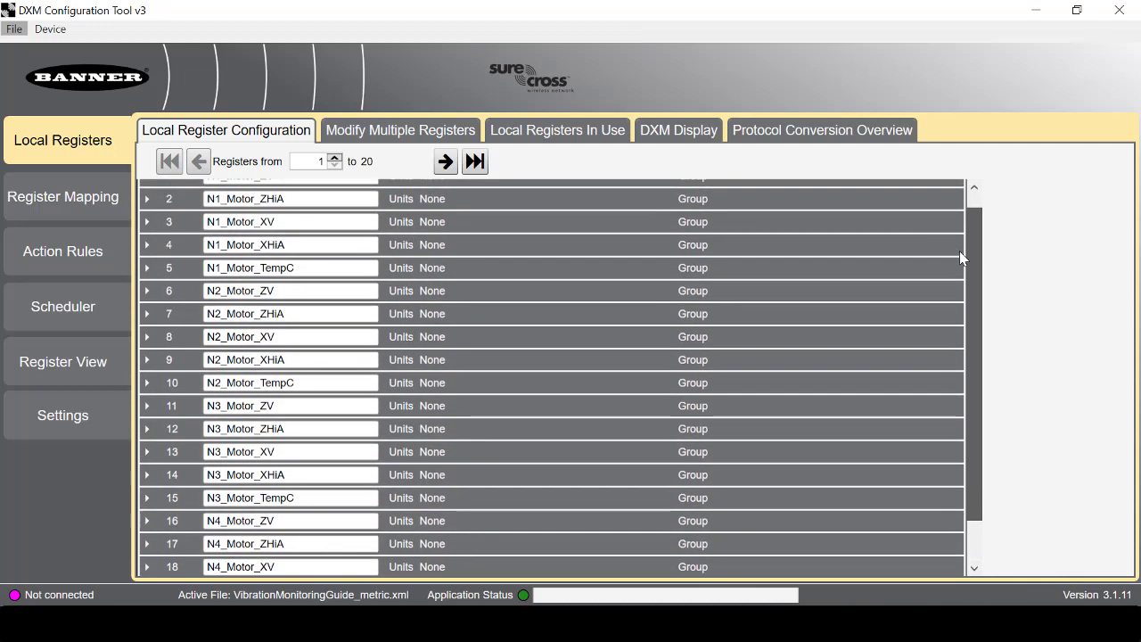
scroll(959, 250, up, 1)
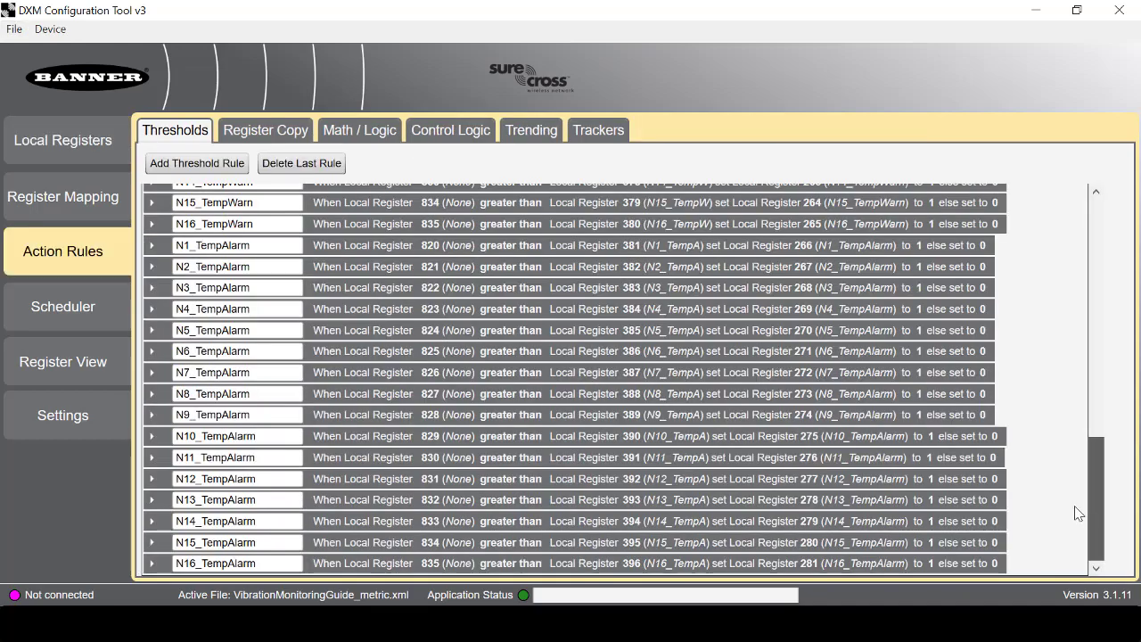
drag(1096, 499, 1095, 246)
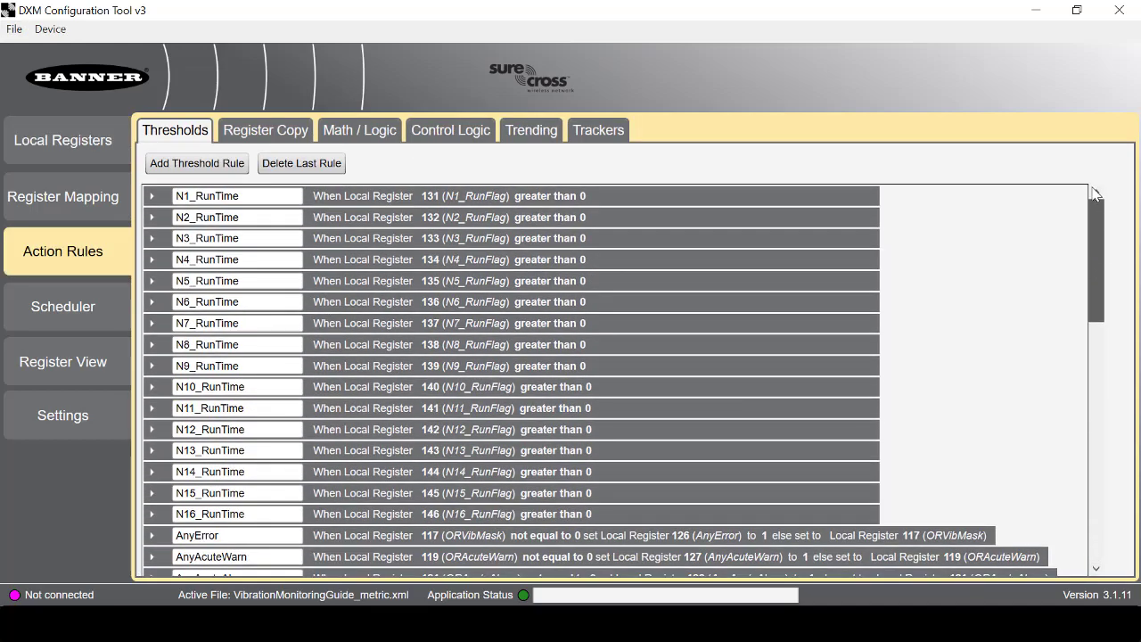
click(89, 150)
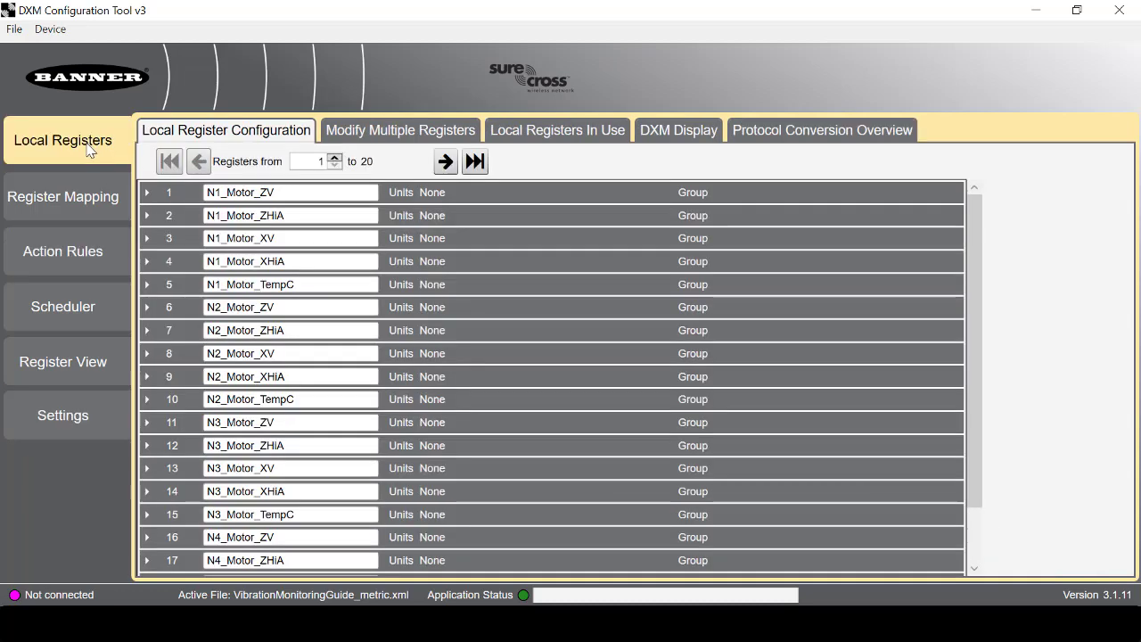
Connect to the DXM over a serial connection on port COM8
click(51, 31)
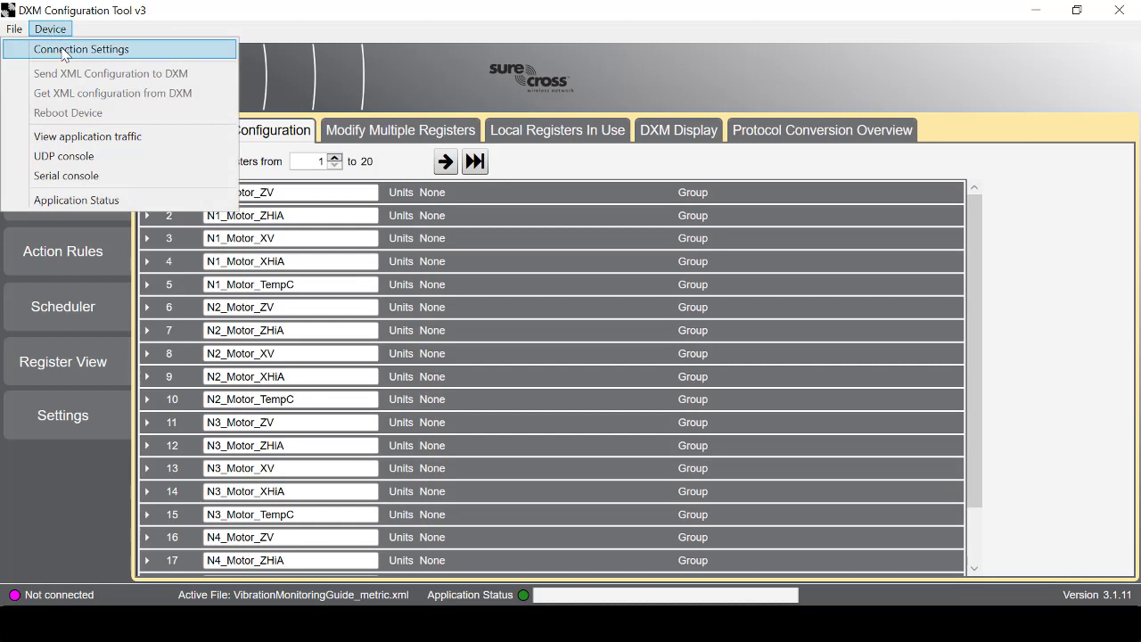
click(64, 52)
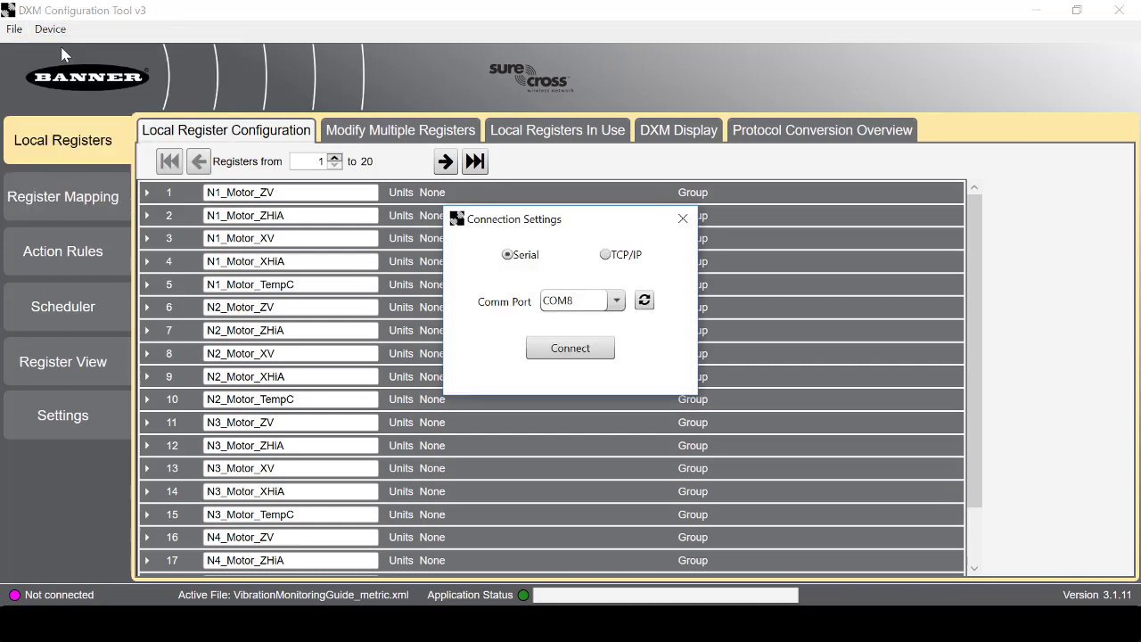
click(616, 301)
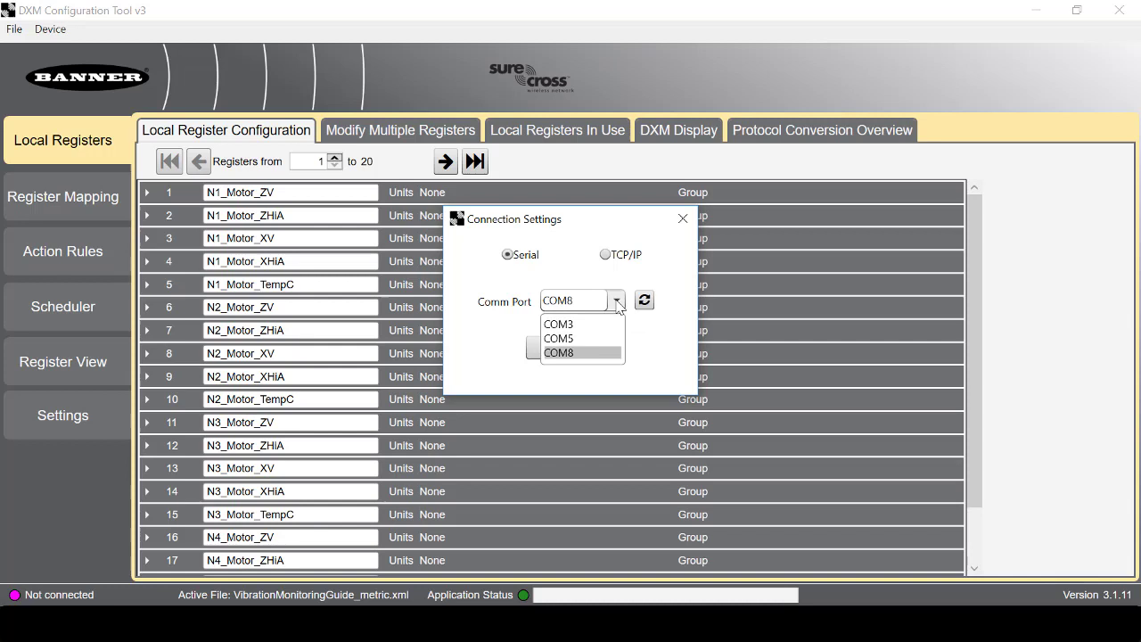
click(617, 301)
click(592, 348)
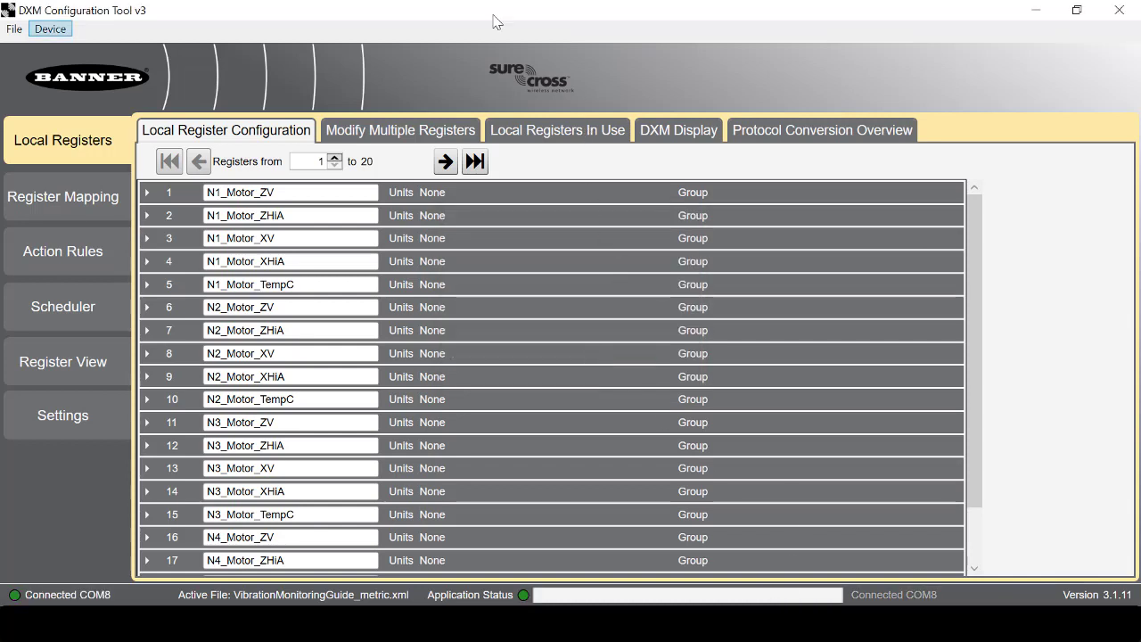
Upload the script file VibrationMonitoring_metric.sb to the DXM in the scripting settings
click(55, 419)
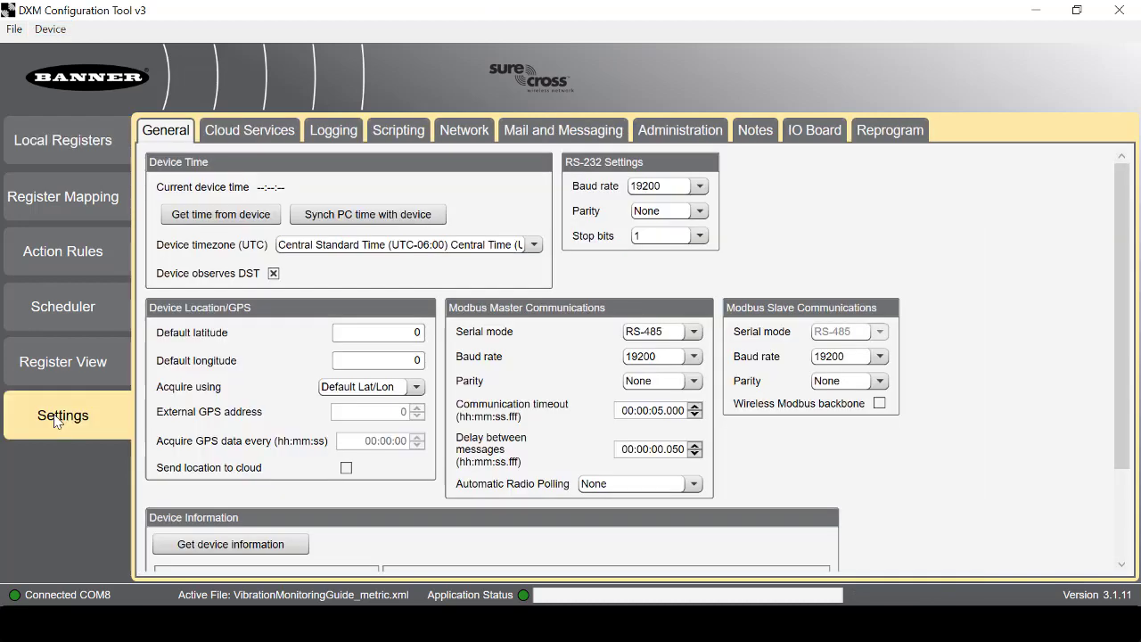
click(394, 135)
click(229, 209)
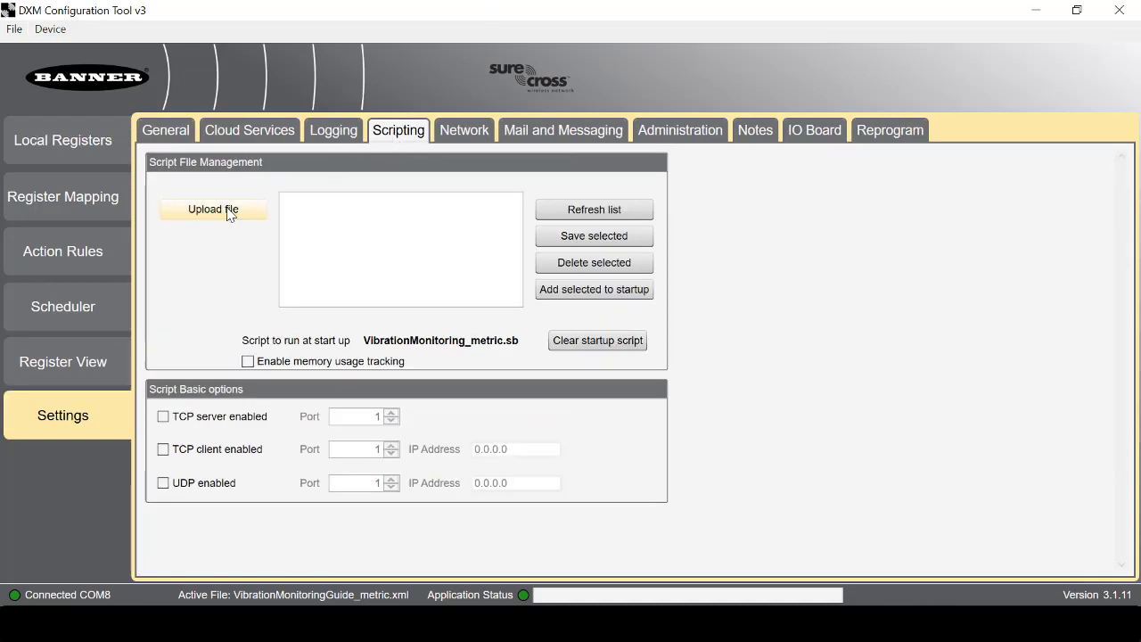
click(263, 149)
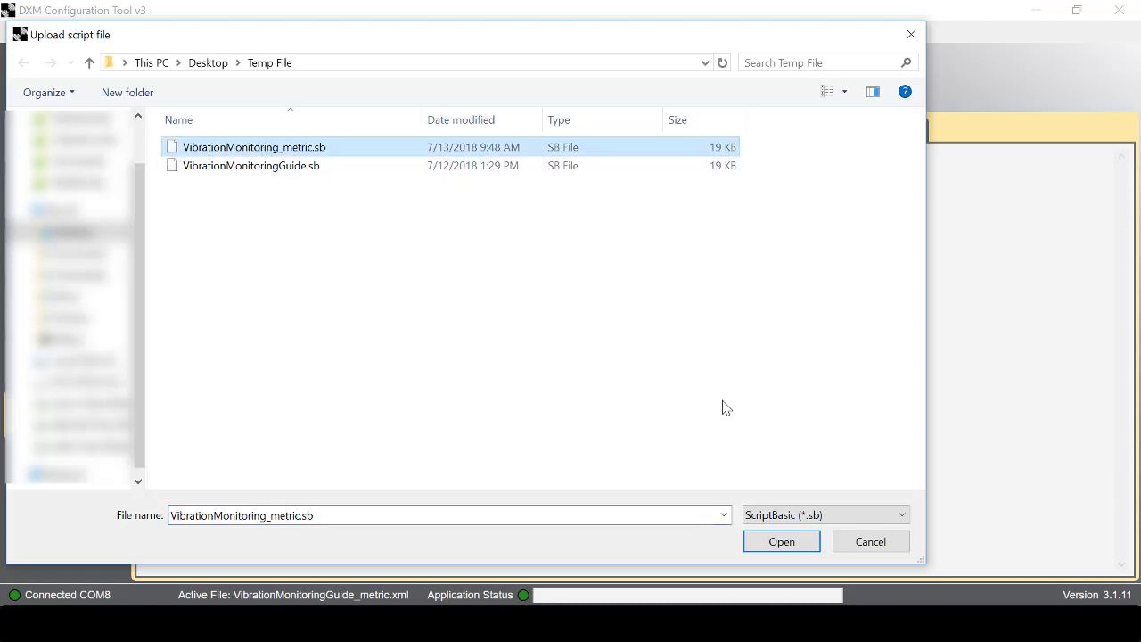
click(775, 542)
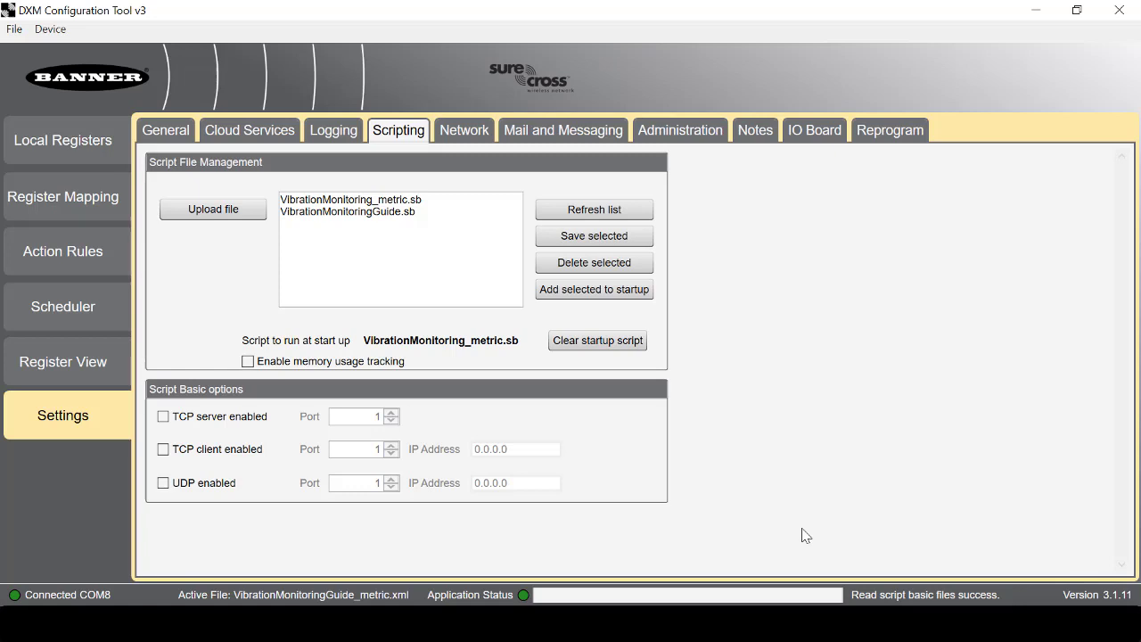
Upload the data file SbFile1 to the DXM, showing all file types to find it
click(214, 210)
click(900, 520)
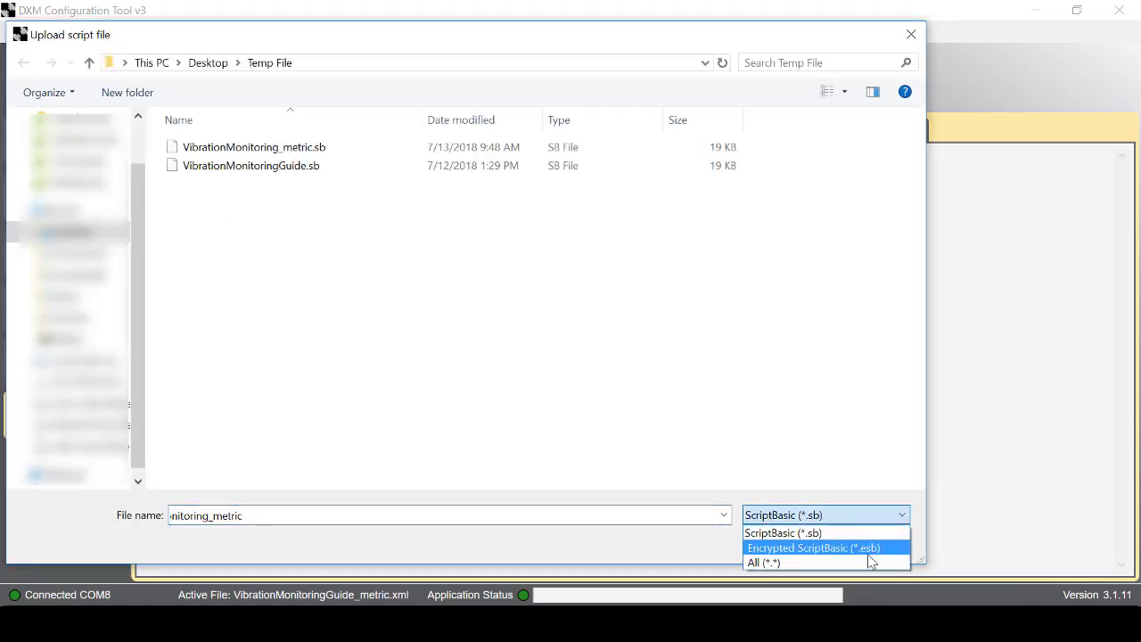
click(871, 562)
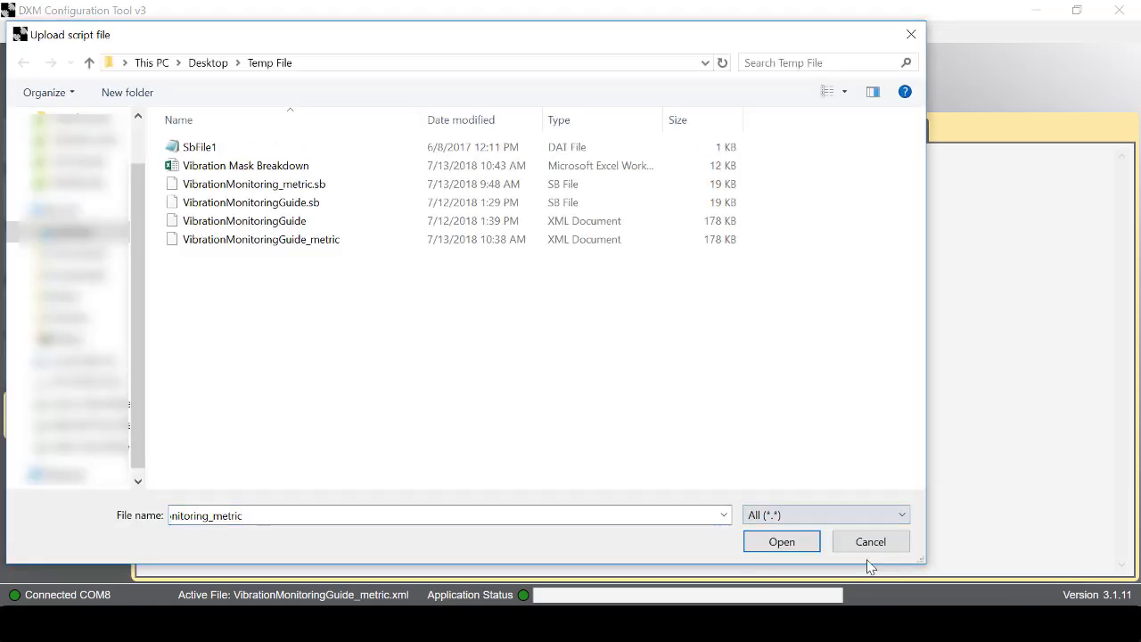
click(222, 150)
click(808, 546)
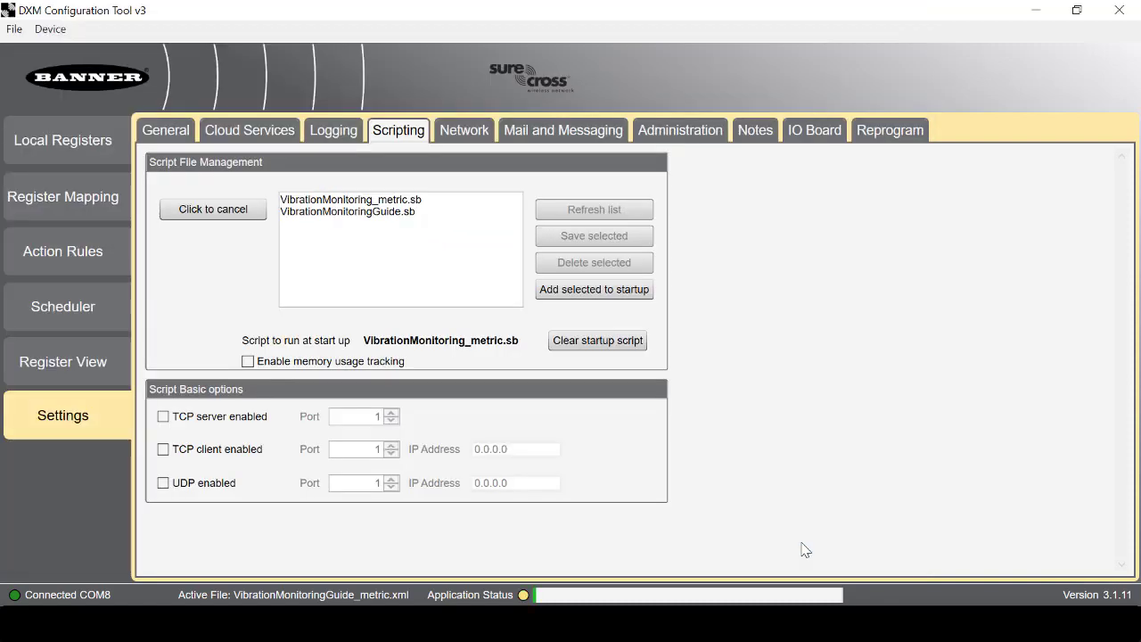
Refresh the file list in the logging settings to check which files are stored on the DXM
click(348, 136)
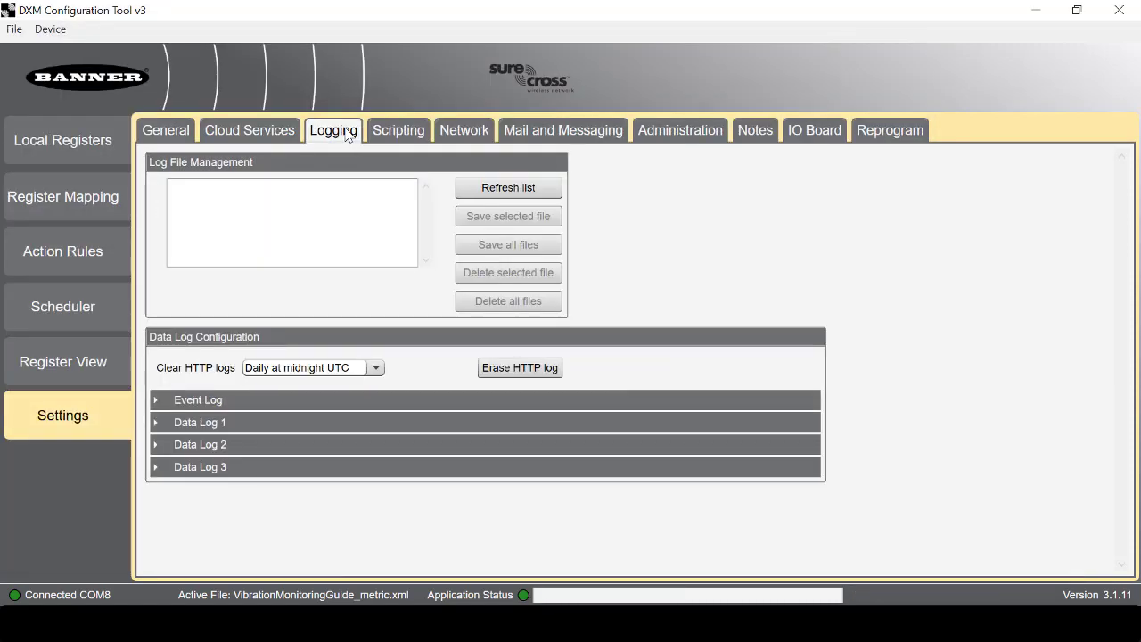
click(489, 186)
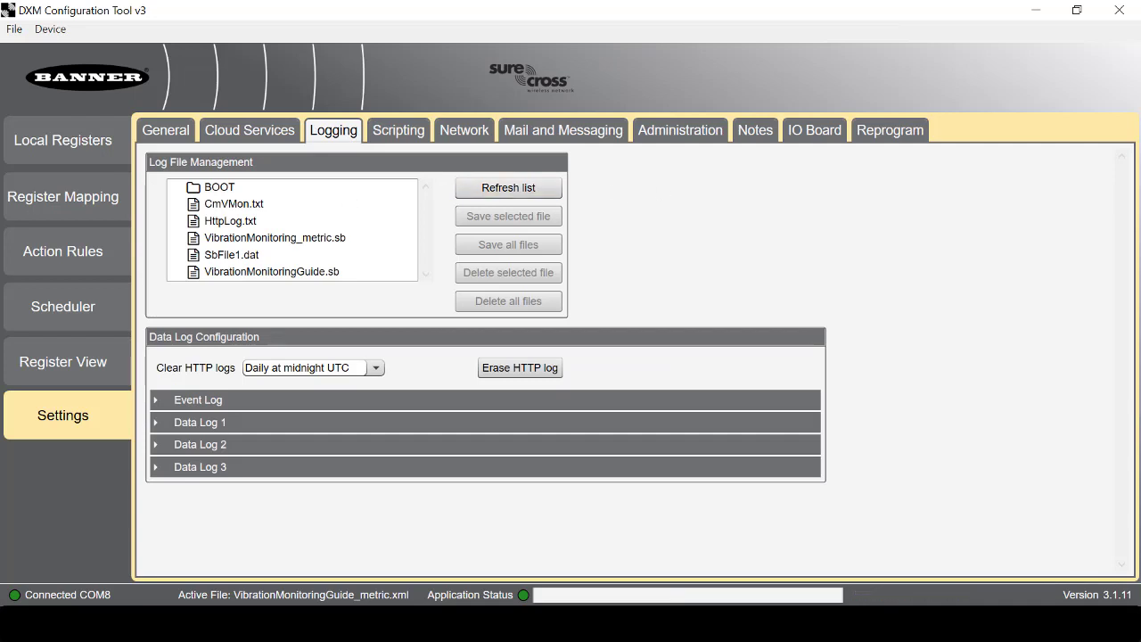
Save the configuration as a new XML file named VibrationMonitoringGuide_Demo in the Temp File folder
click(14, 28)
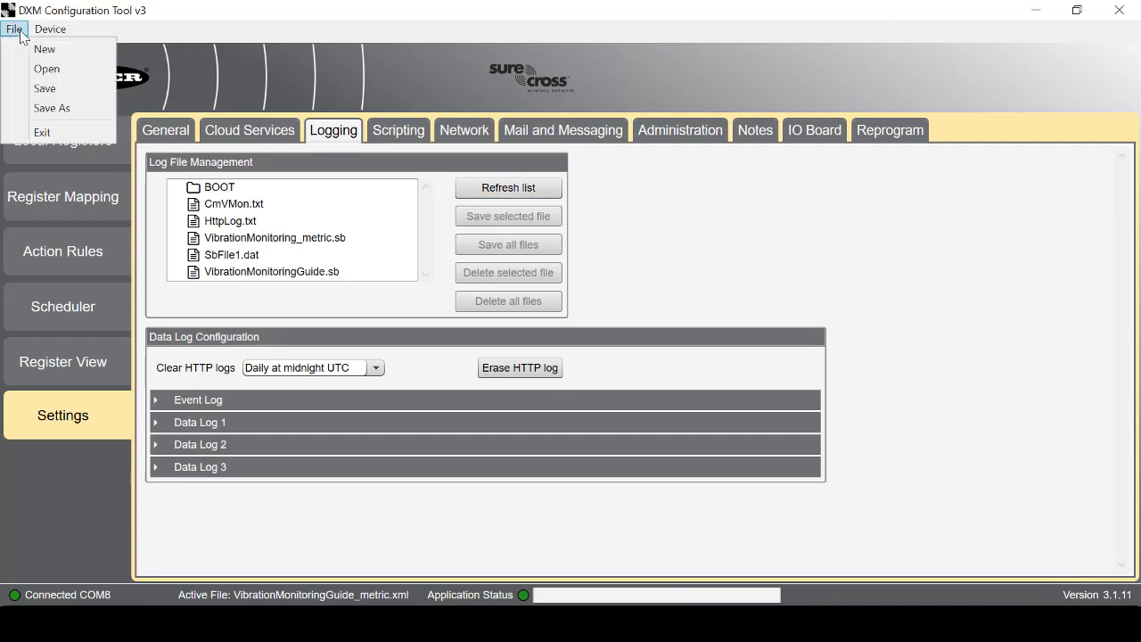
click(86, 113)
drag(280, 471, 263, 471)
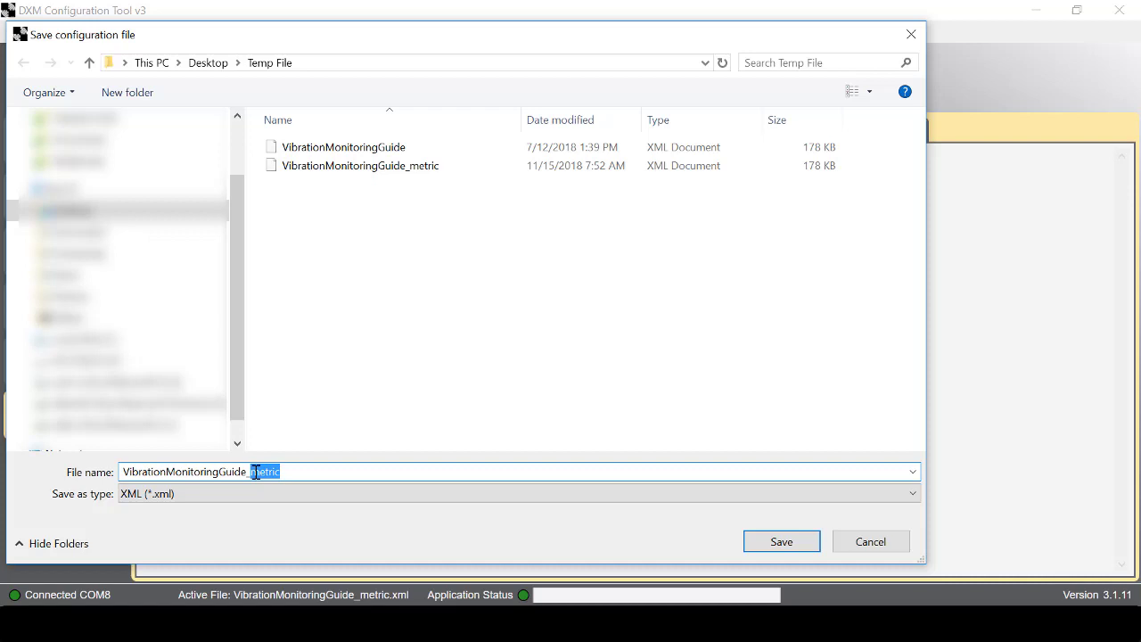
key(BackSpace)
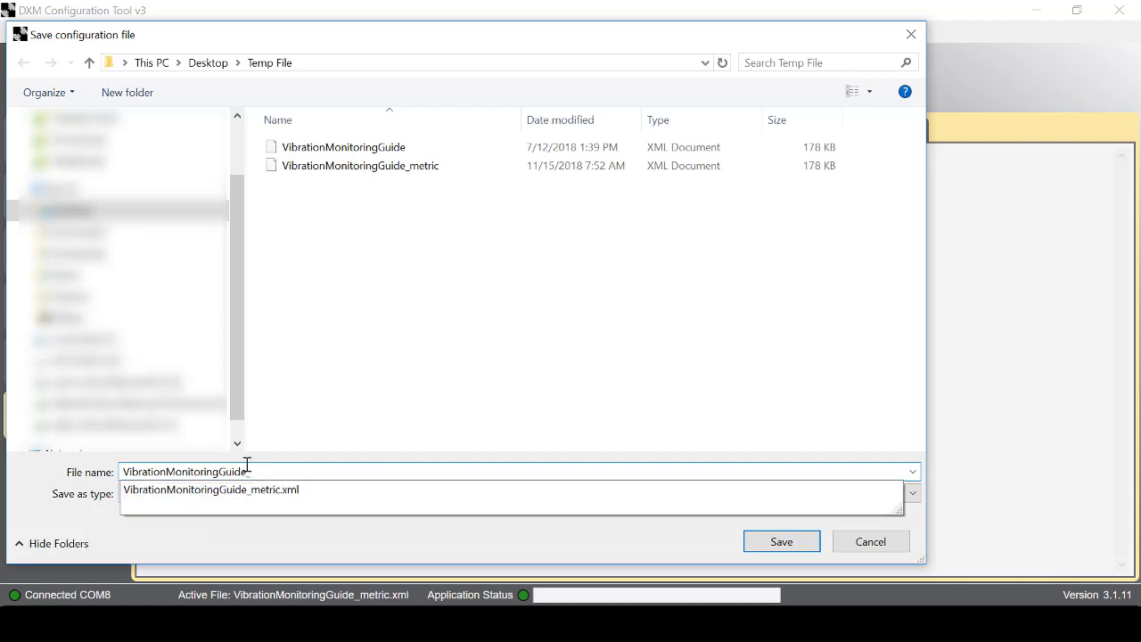
text(D)
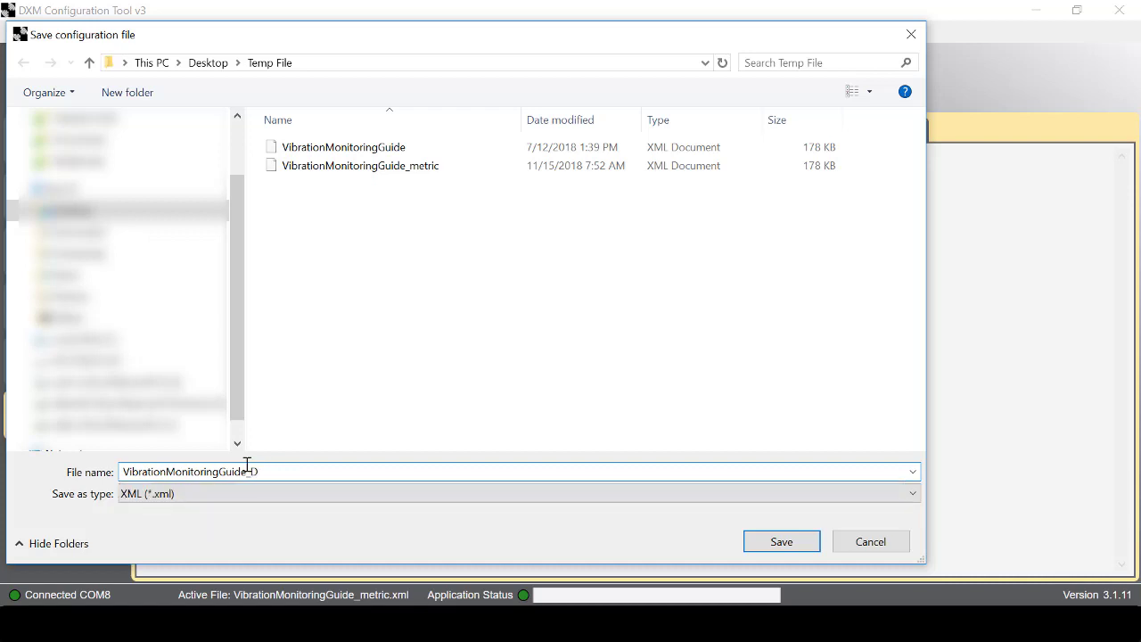
text(emo)
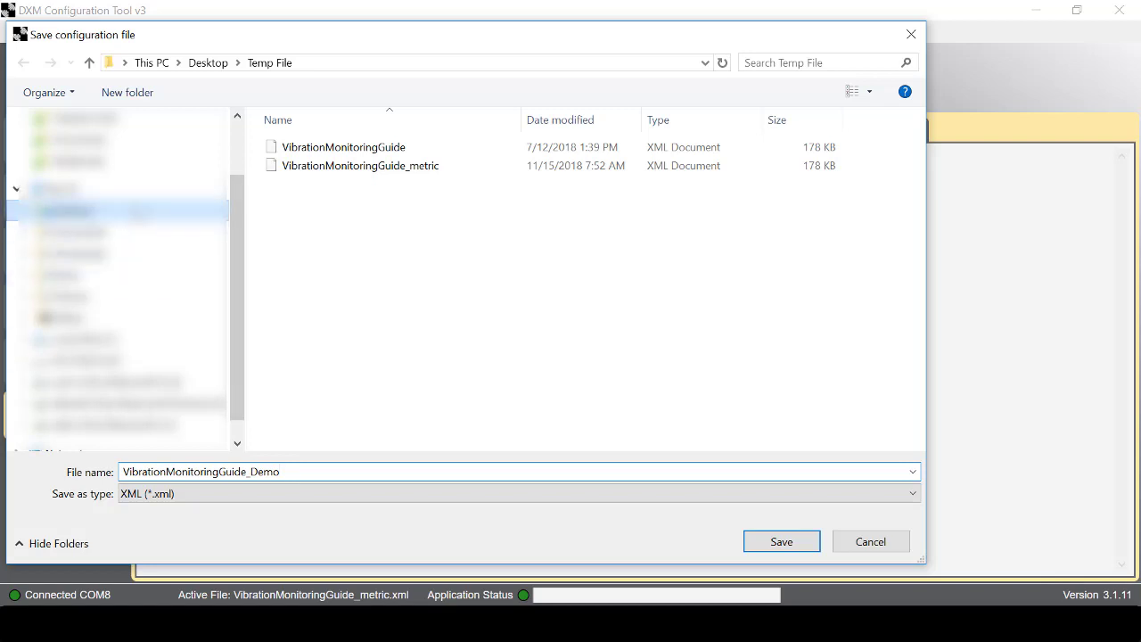
key(Return)
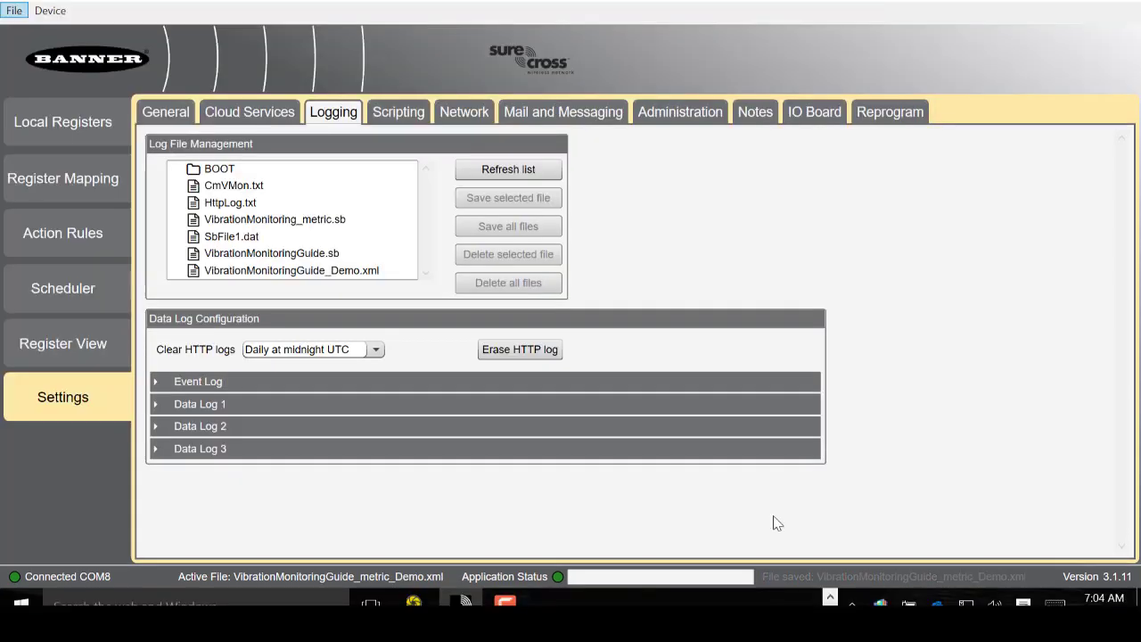
Send the configuration file VibrationMonitoringGuide_metric_Demo from the Temp File folder to the connected DXM
click(50, 11)
click(57, 54)
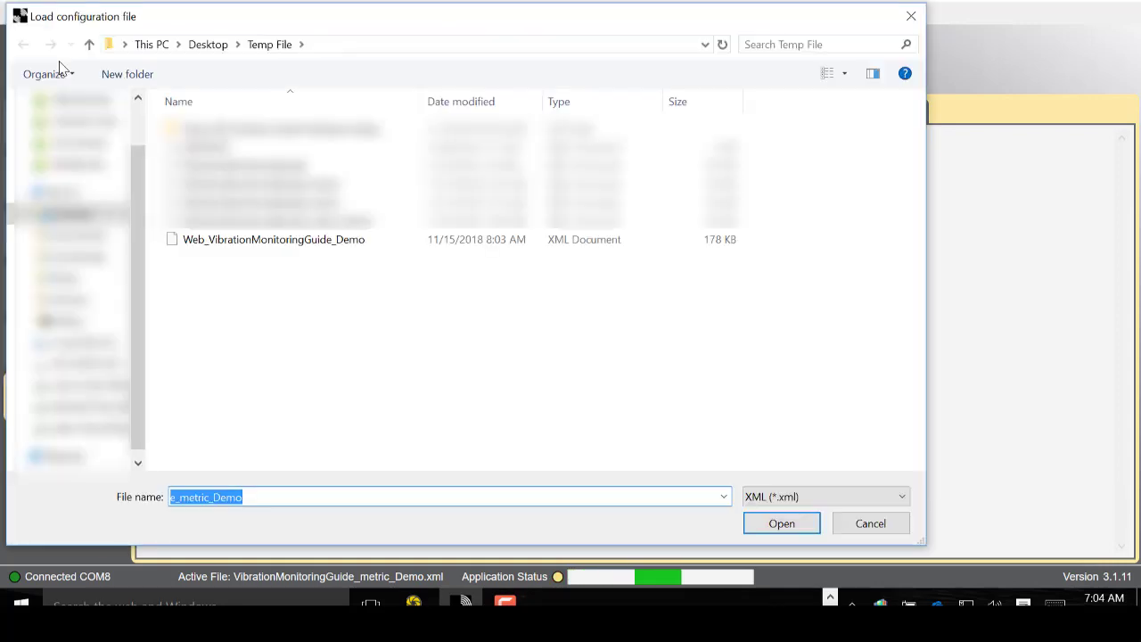
click(224, 221)
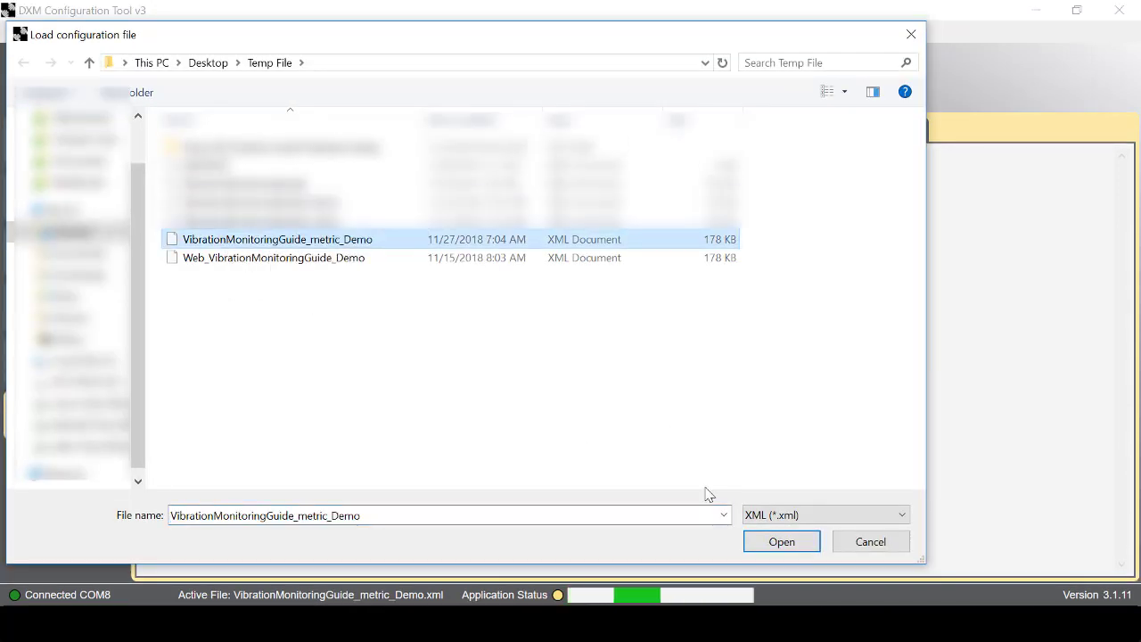
click(771, 542)
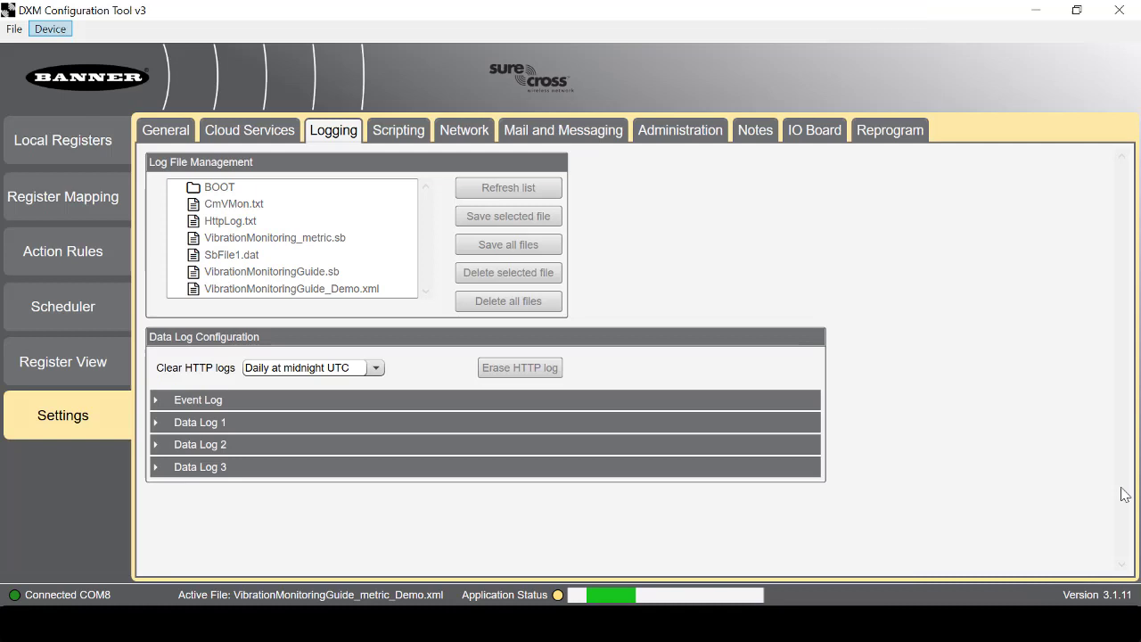